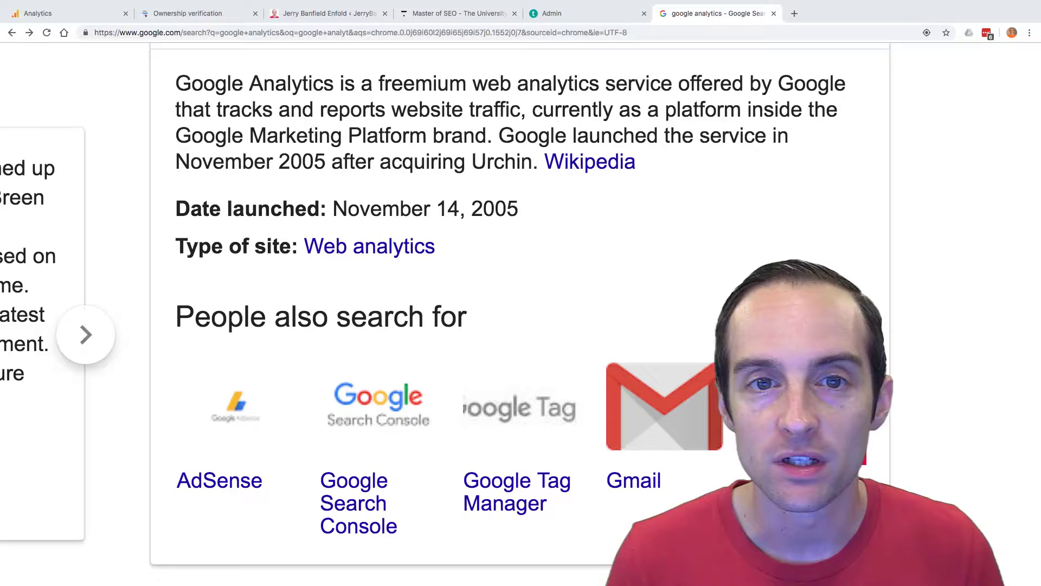
Step: Browse the Google Analytics knowledge panel, then switch to the site's Analytics admin page tab
scroll(521, 315, "up", 4)
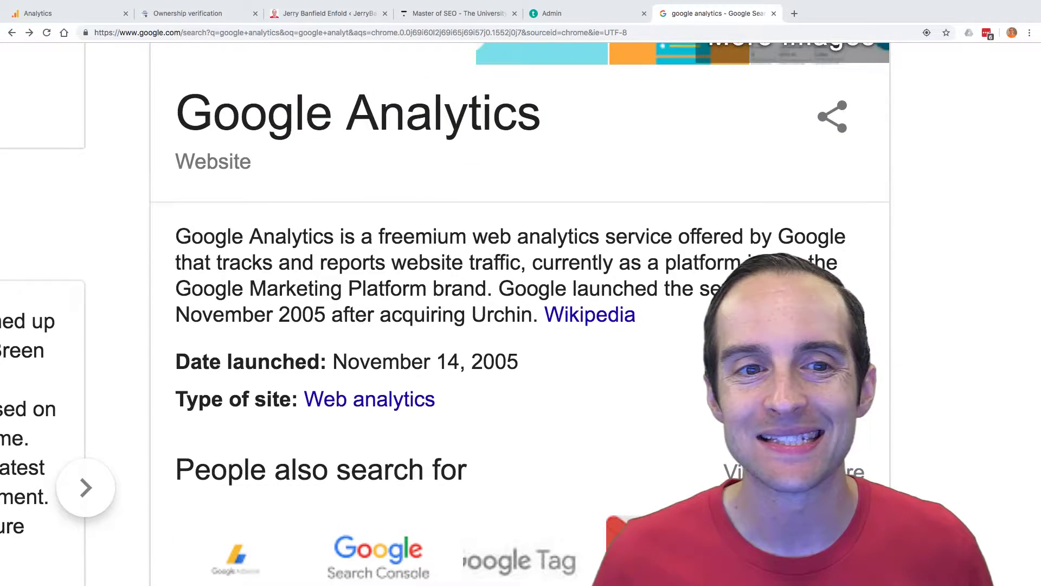
scroll(774, 261, "up", 2)
scroll(774, 261, "right", 2)
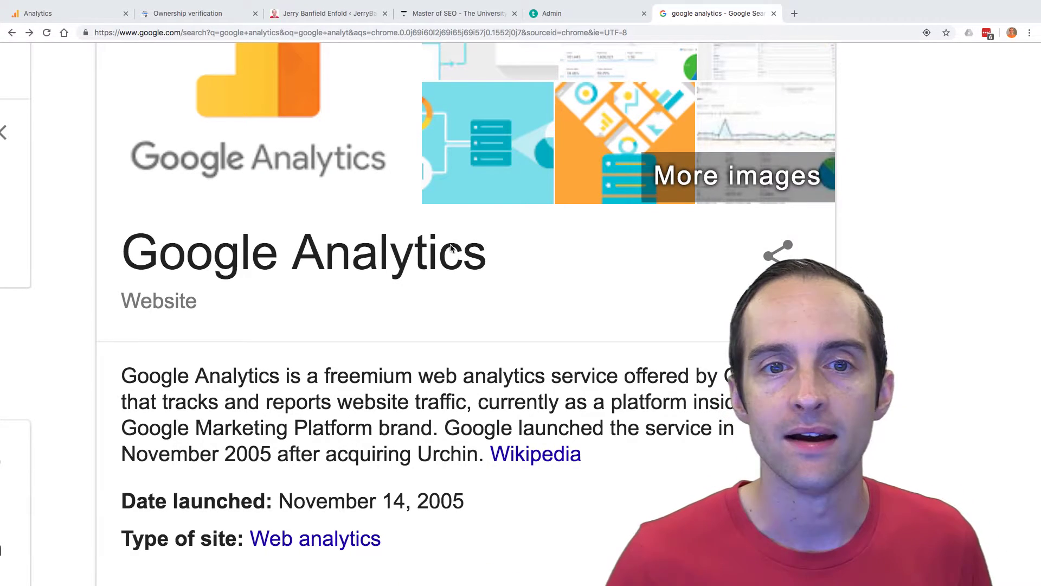
scroll(435, 305, "down", 3)
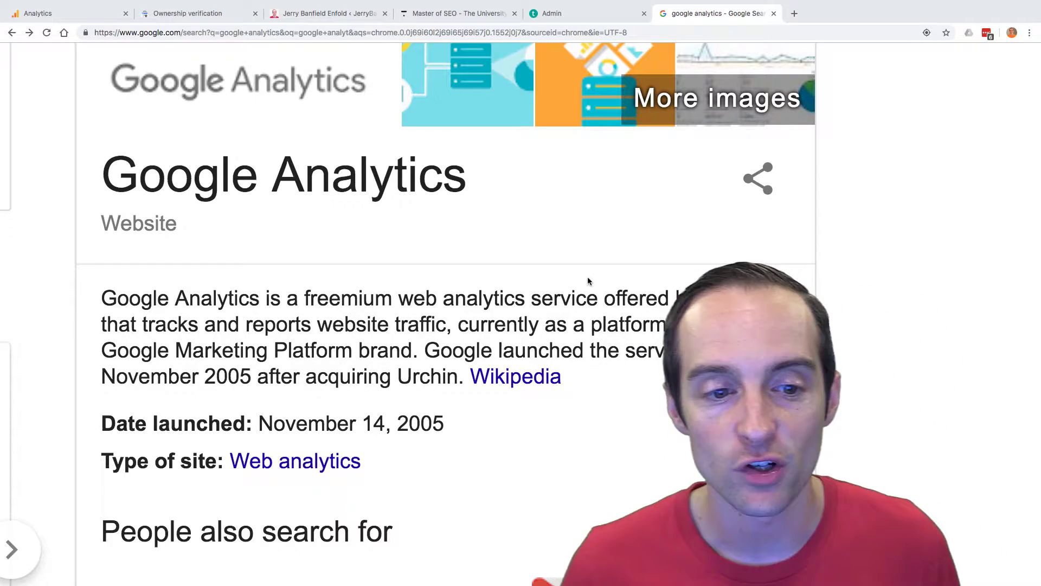
scroll(588, 281, "down", 1)
scroll(589, 281, "down", 2)
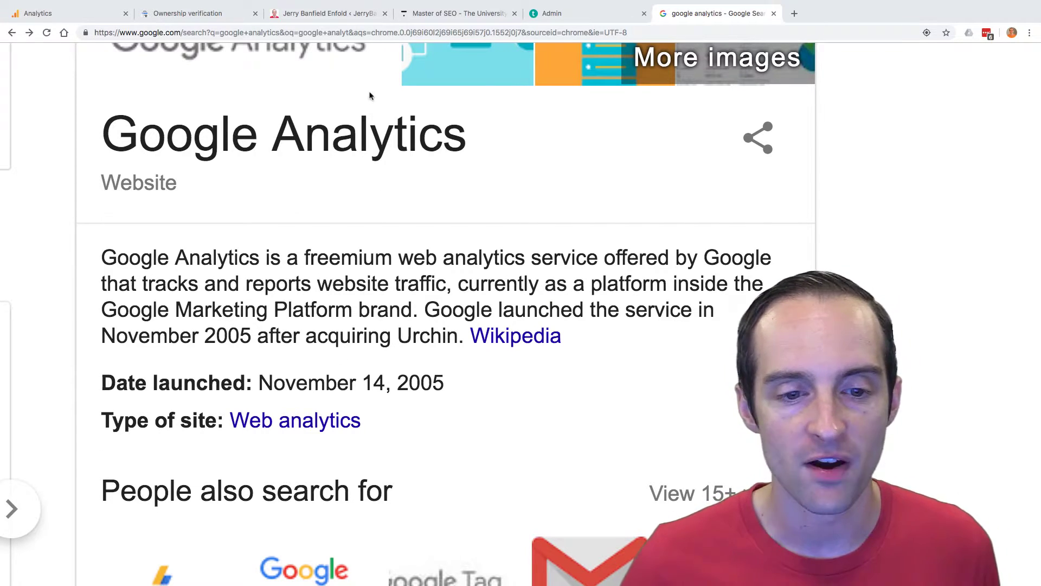
left_click(32, 11)
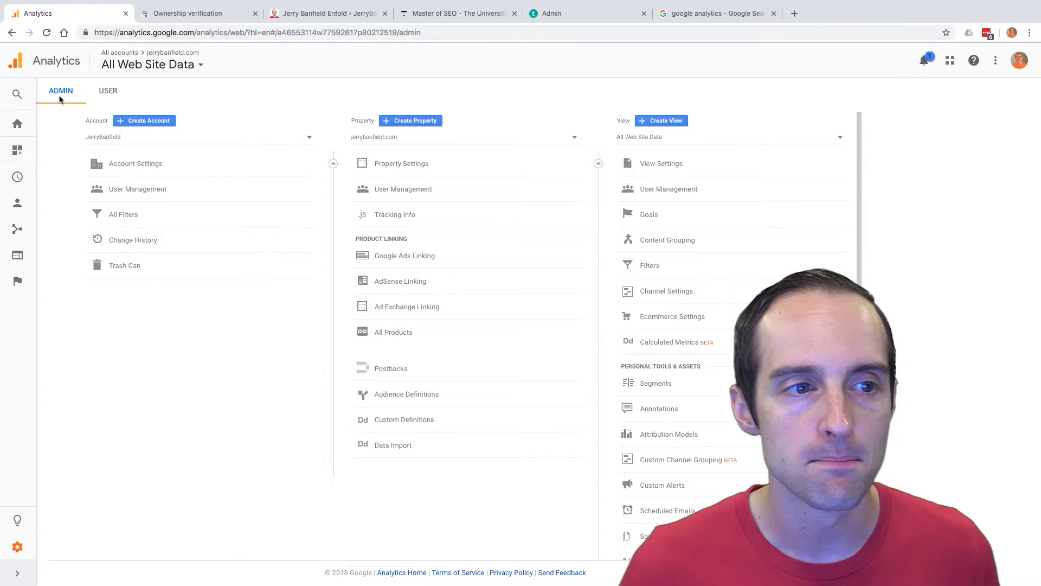
Step: Open the Home dashboard's last-7-days overview: 4.9K users, 5.6K sessions, 5 active now
left_click(17, 123)
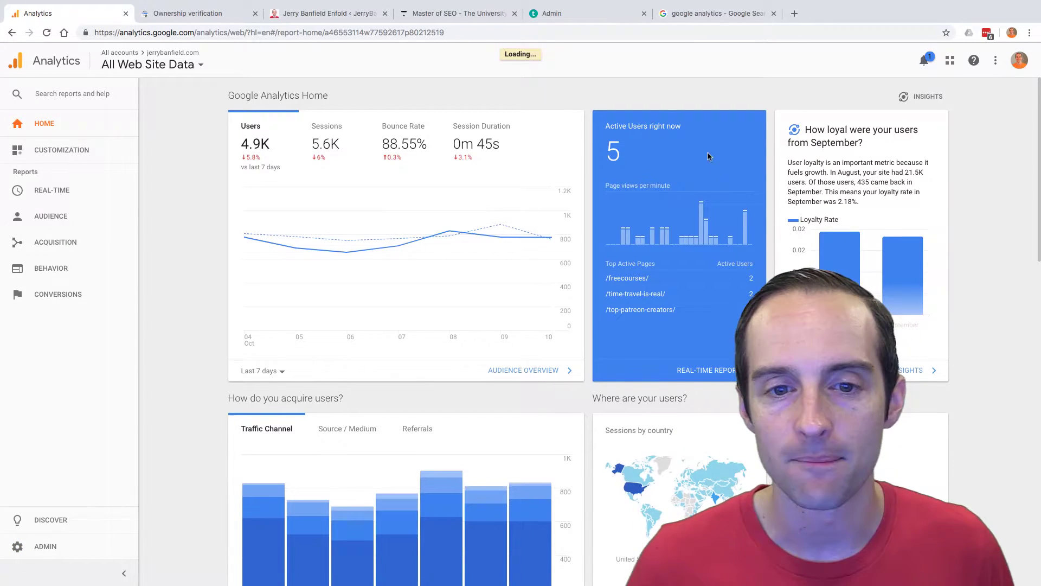
scroll(649, 194, "up", 5)
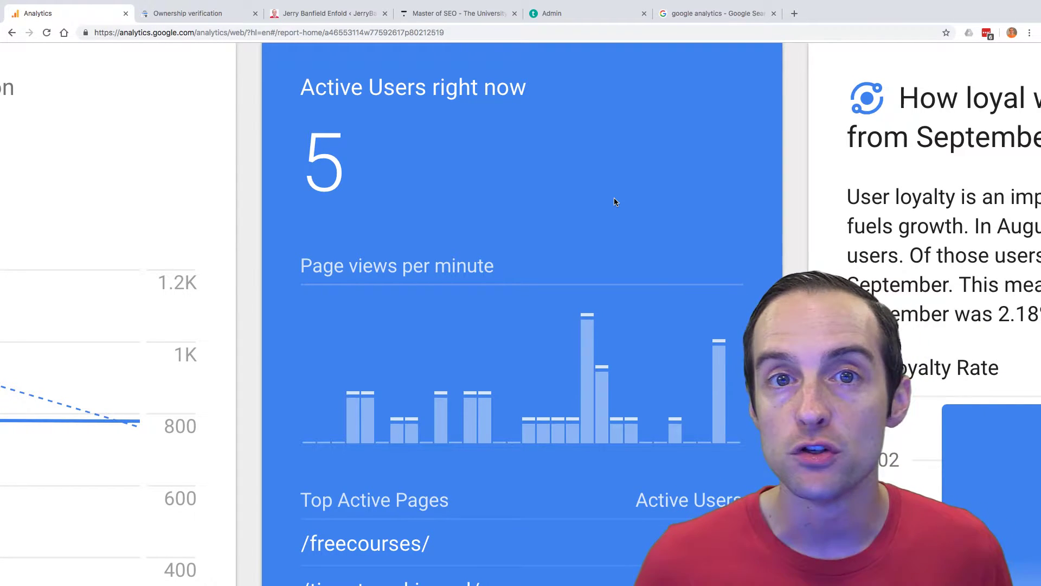
scroll(614, 202, "right", 2)
scroll(612, 195, "down", 4)
scroll(610, 189, "down", 1)
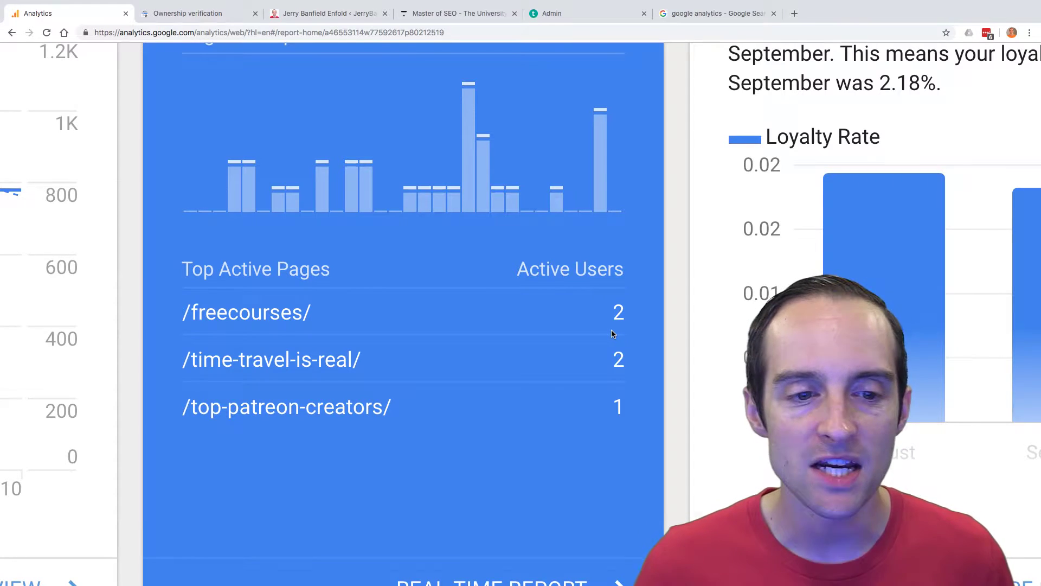
scroll(610, 329, "down", 5)
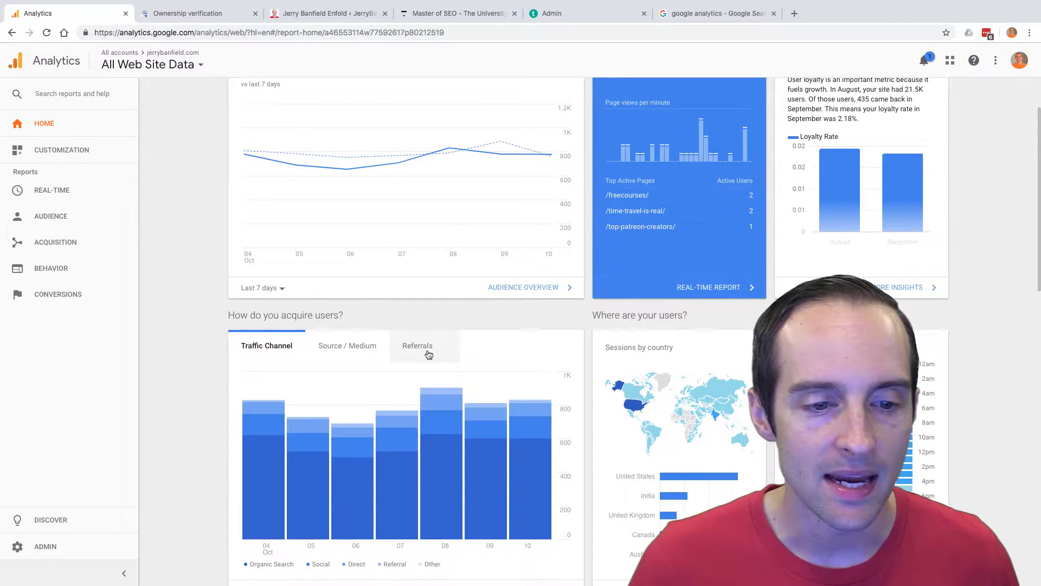
scroll(425, 353, "down", 4)
scroll(422, 262, "up", 5)
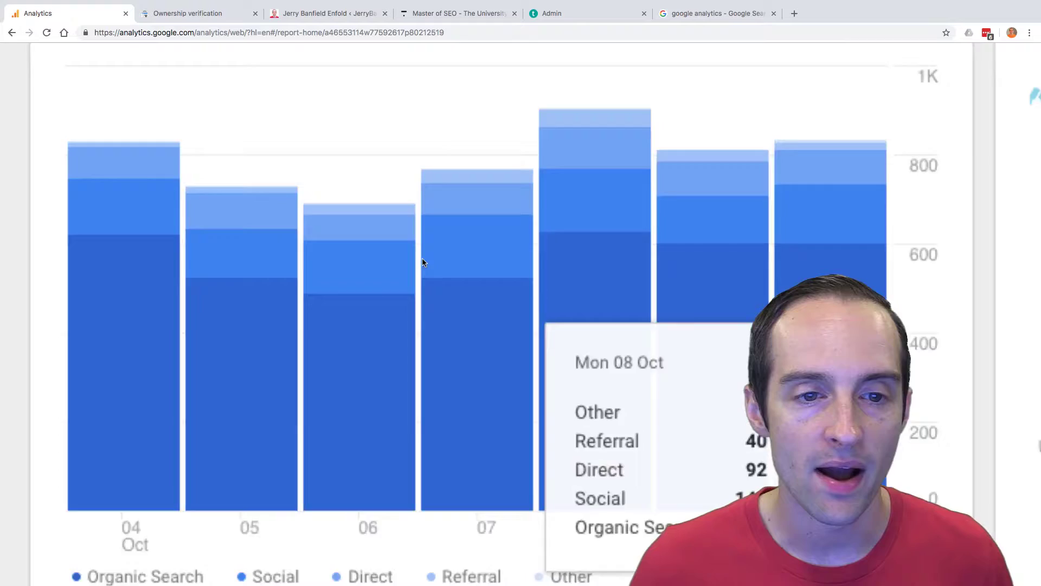
scroll(384, 369, "down", 1)
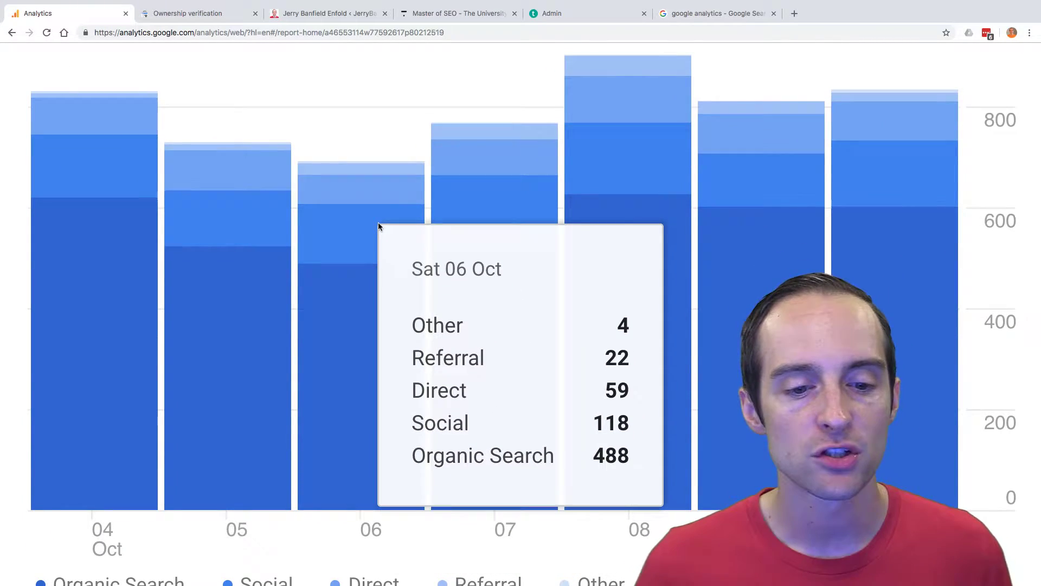
scroll(379, 226, "down", 5)
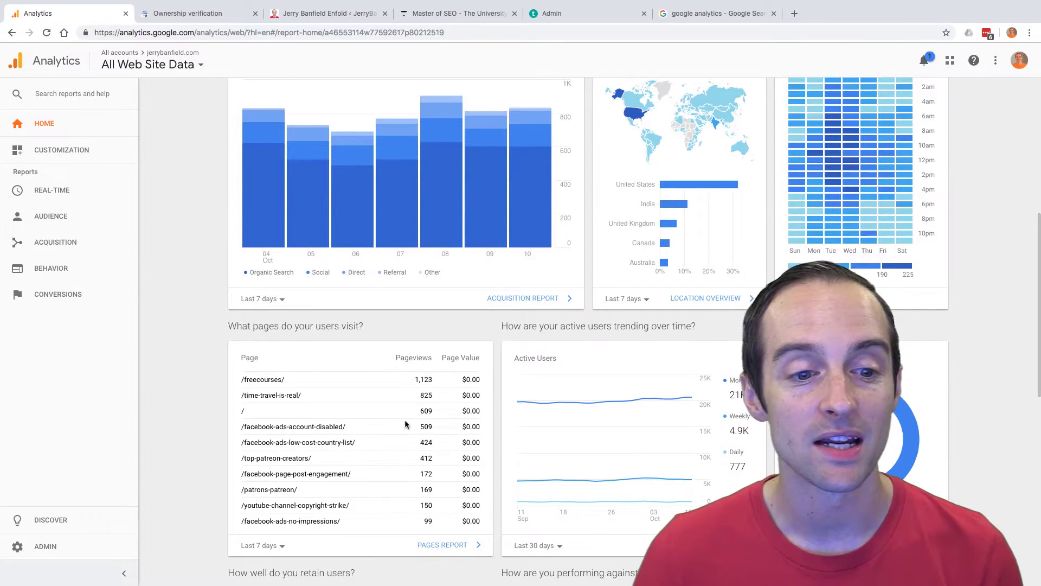
scroll(405, 424, "up", 5)
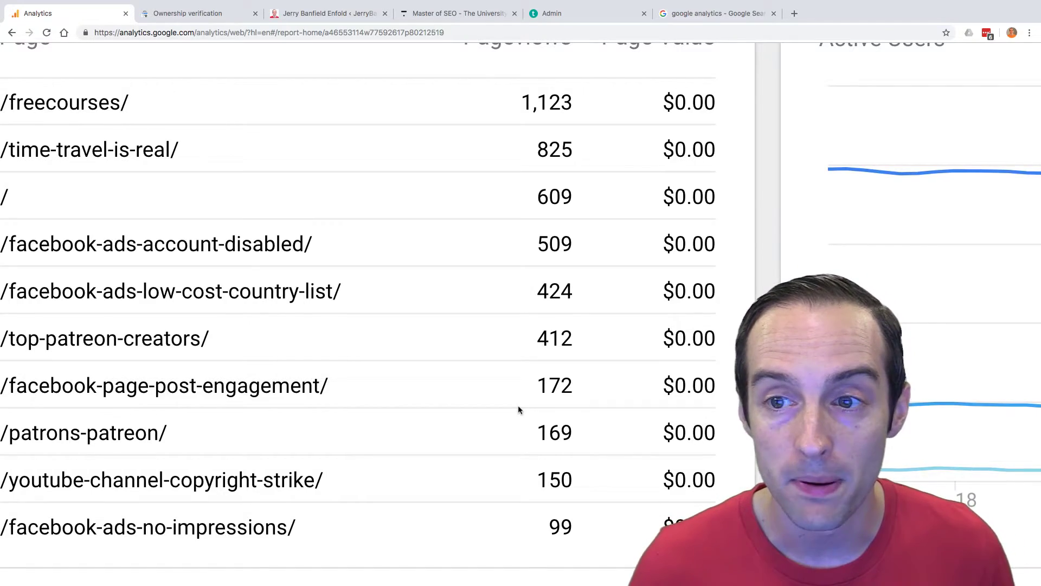
scroll(518, 405, "down", 5)
scroll(515, 428, "down", 10)
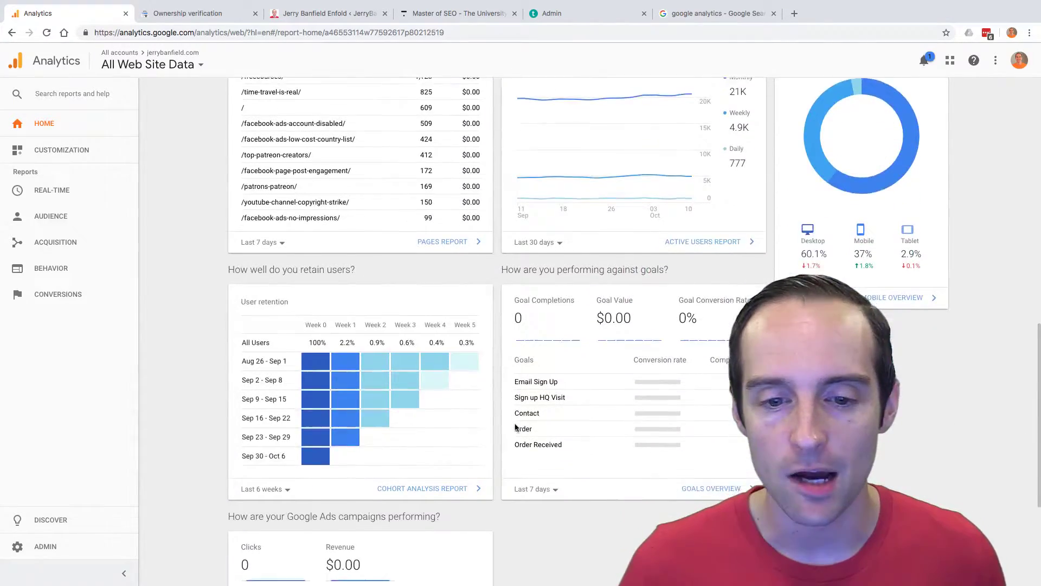
scroll(479, 388, "up", 10)
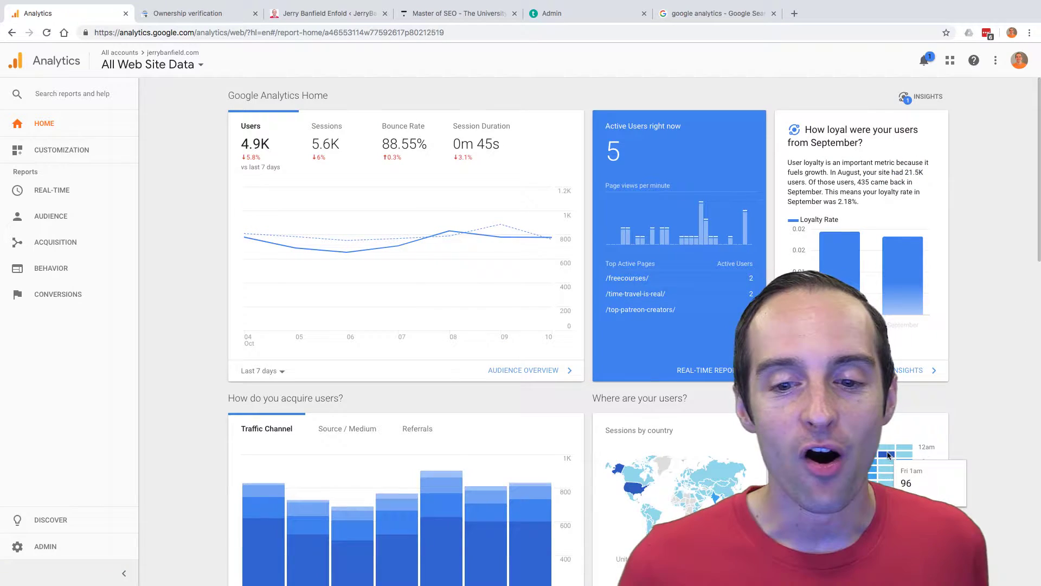
scroll(965, 464, "down", 1)
scroll(886, 456, "up", 5)
scroll(467, 326, "down", 1)
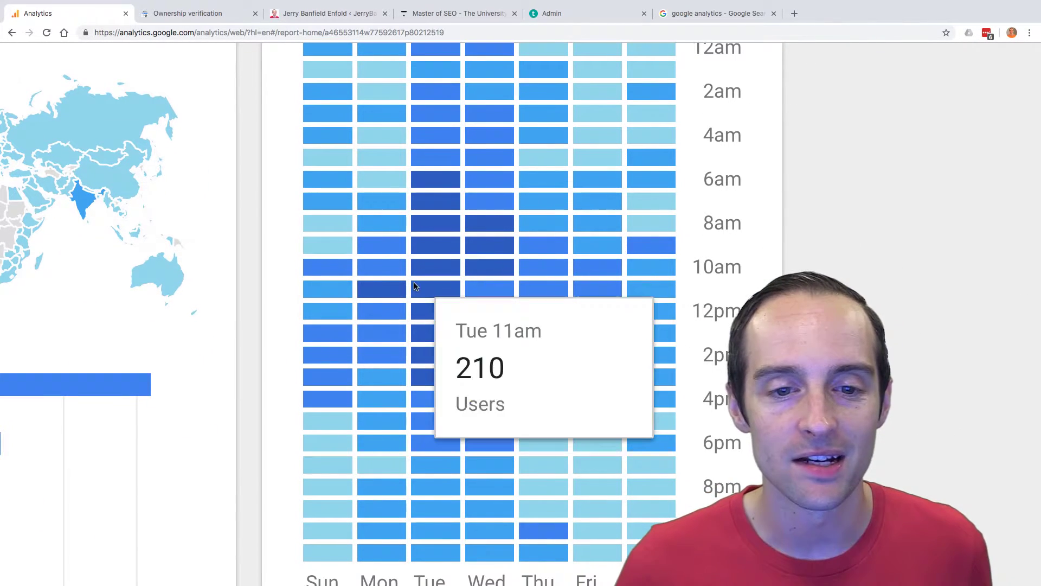
scroll(466, 342, "down", 5)
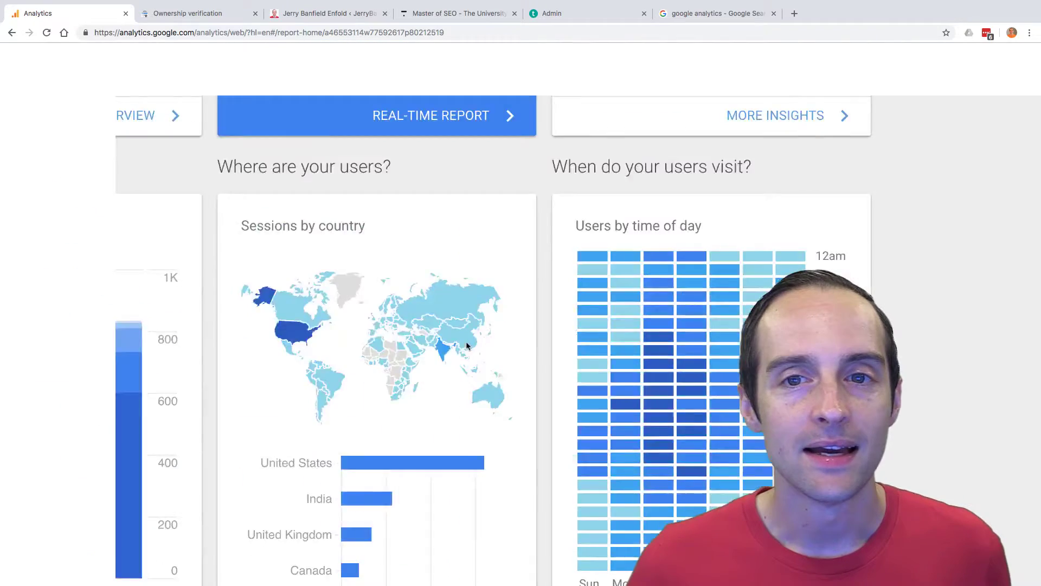
scroll(465, 279, "up", 5)
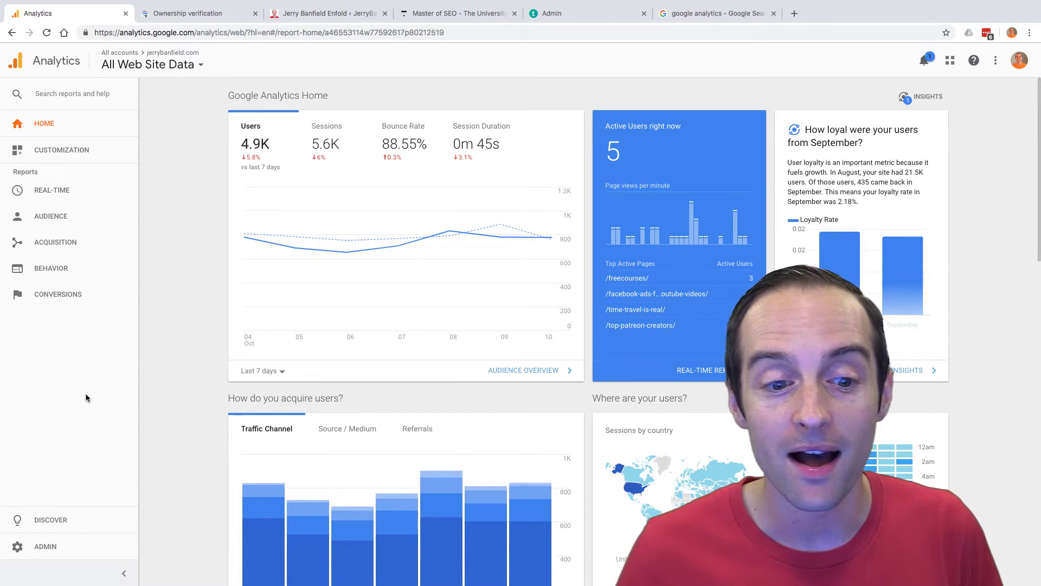
scroll(455, 418, "down", 4)
scroll(456, 417, "down", 1)
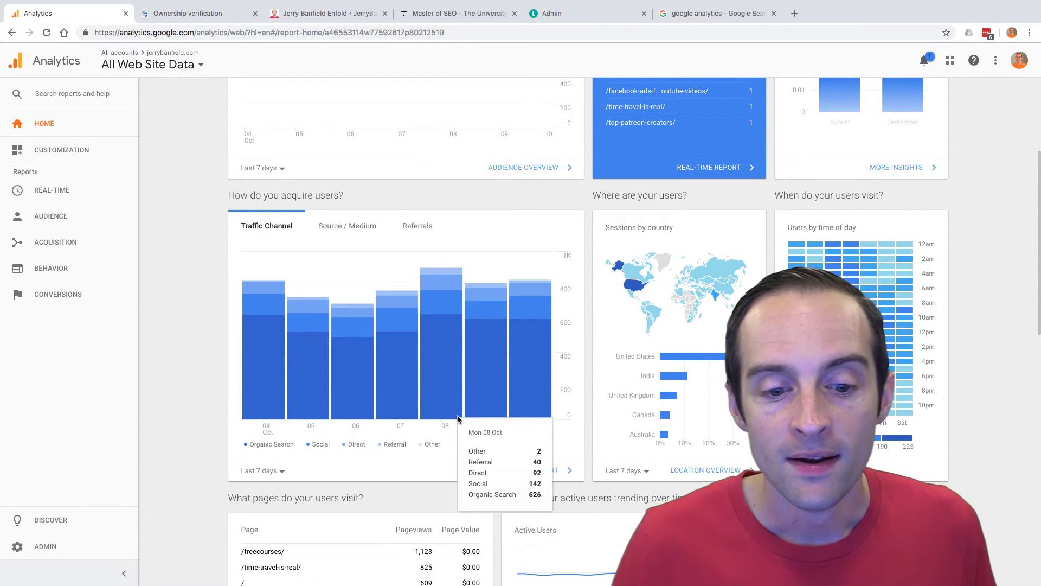
scroll(457, 418, "down", 6)
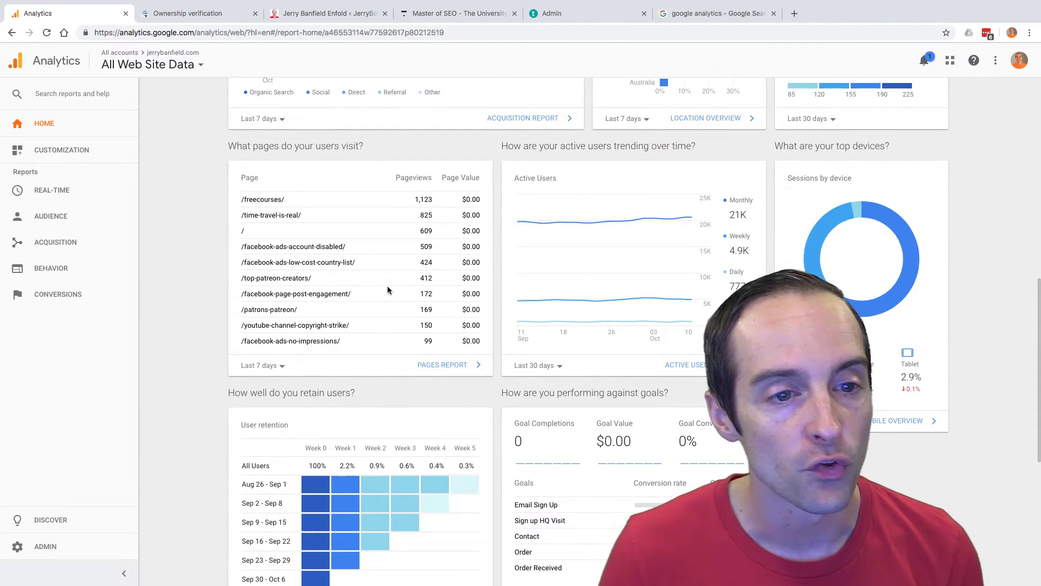
scroll(387, 286, "up", 5)
scroll(273, 97, "up", 1)
scroll(273, 98, "up", 1)
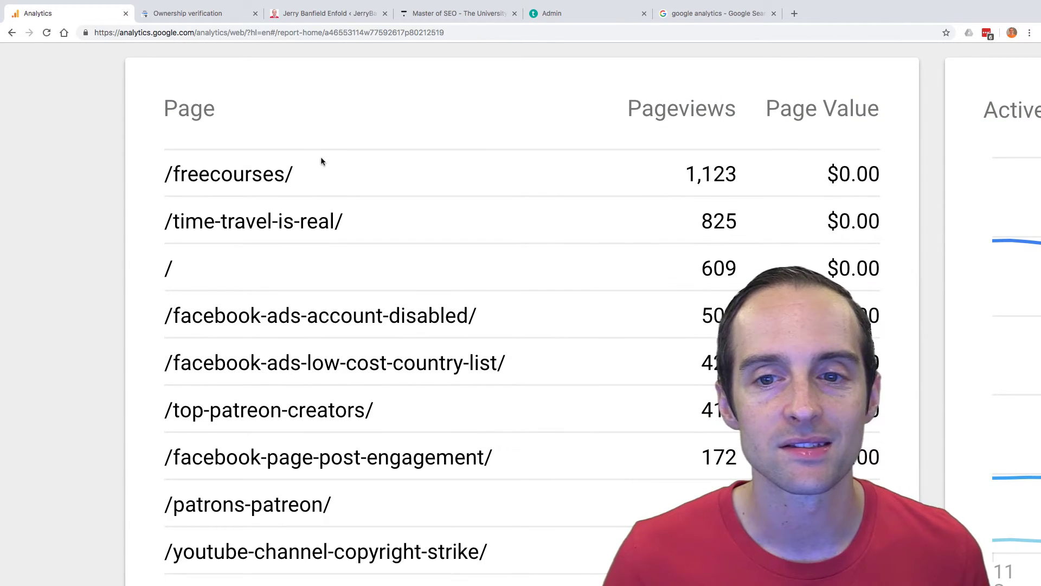
scroll(349, 239, "down", 4)
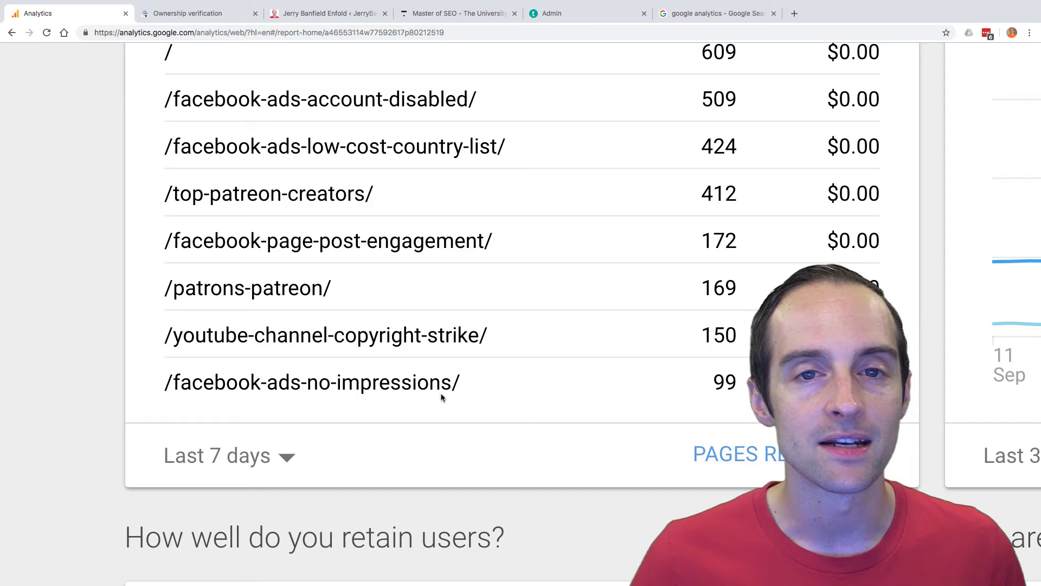
scroll(474, 395, "up", 1)
scroll(473, 394, "up", 4)
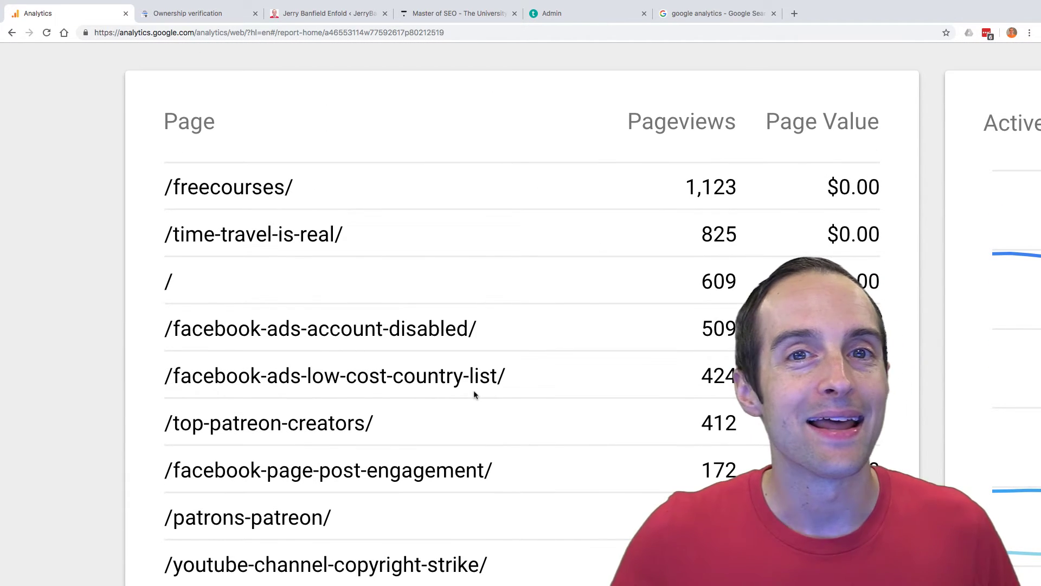
scroll(473, 389, "right", 3)
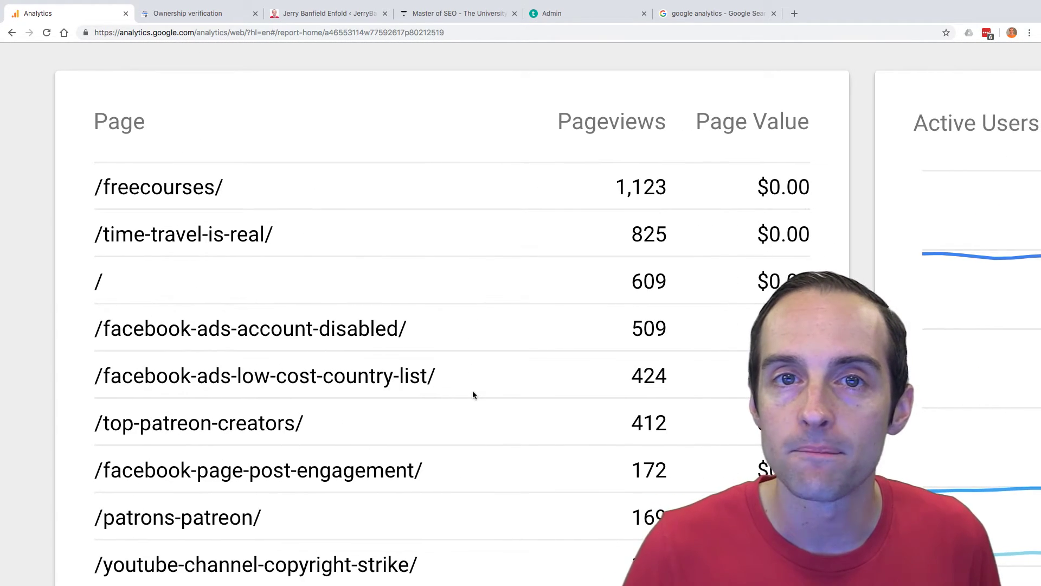
scroll(473, 389, "down", 1)
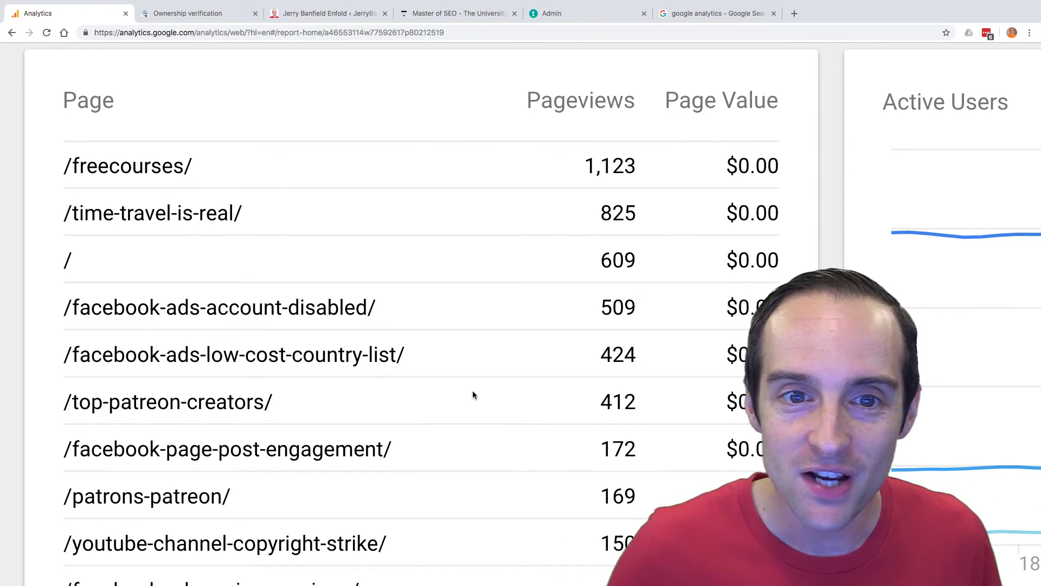
key("ctrl+minus")
key("ctrl+minus")
key("ctrl+minus")
key("ctrl+minus")
key("ctrl+minus")
key("ctrl+minus")
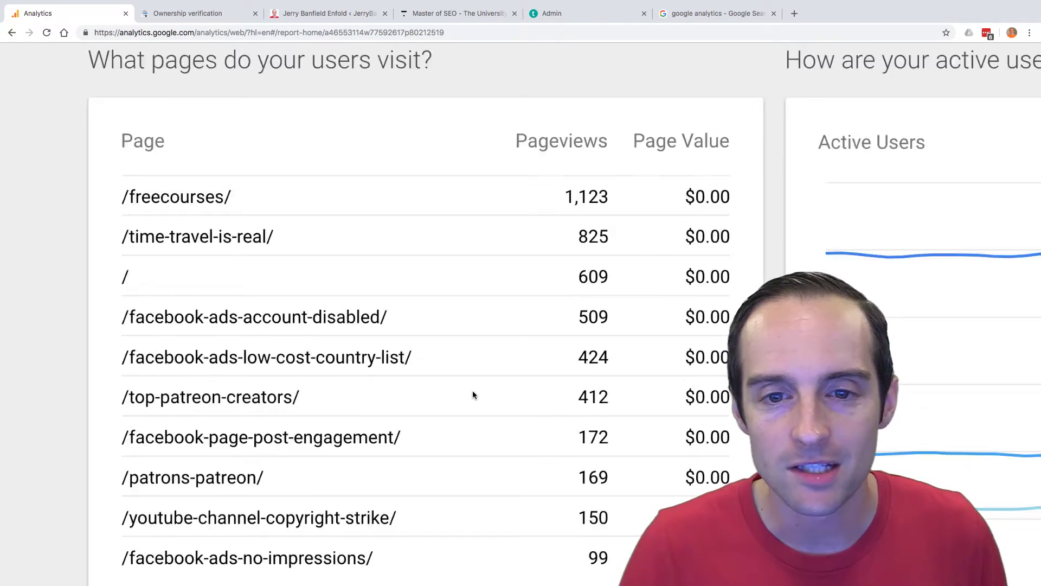
scroll(473, 393, "up", 10)
key("ctrl+plus")
key("ctrl+plus")
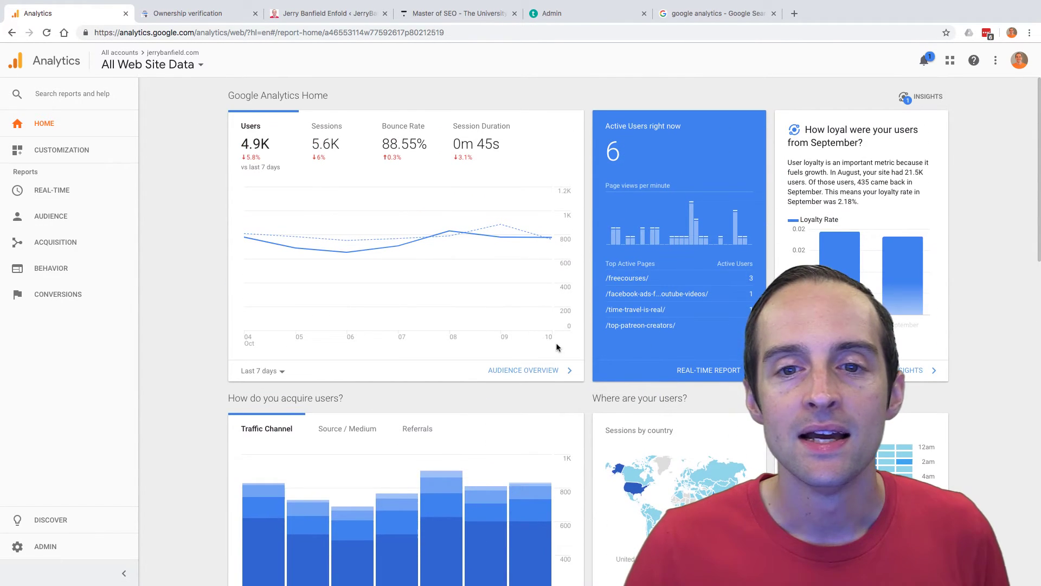